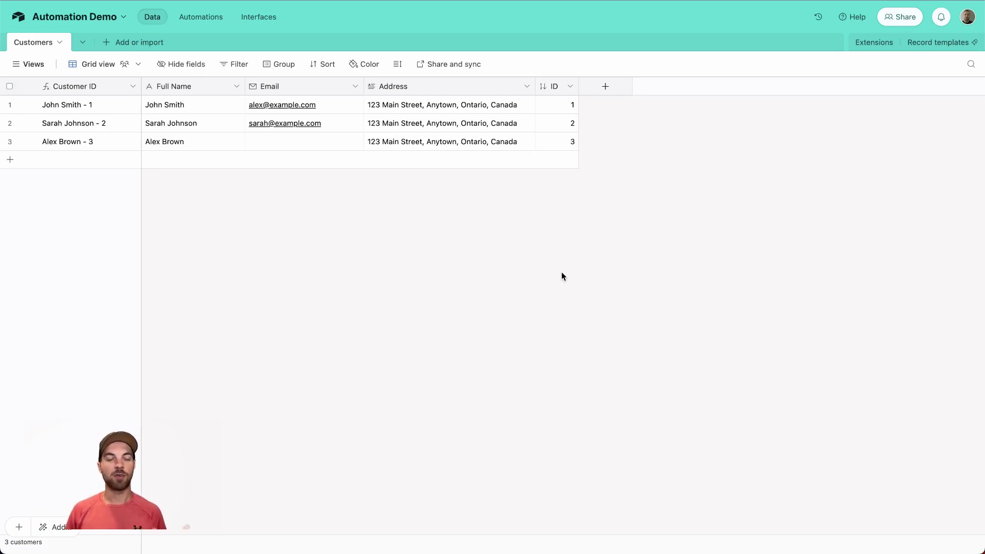
Step: Create a 'When record matches conditions' automation trigger on the Customers table
{"action": "left_click", "coordinate": [200, 19]}
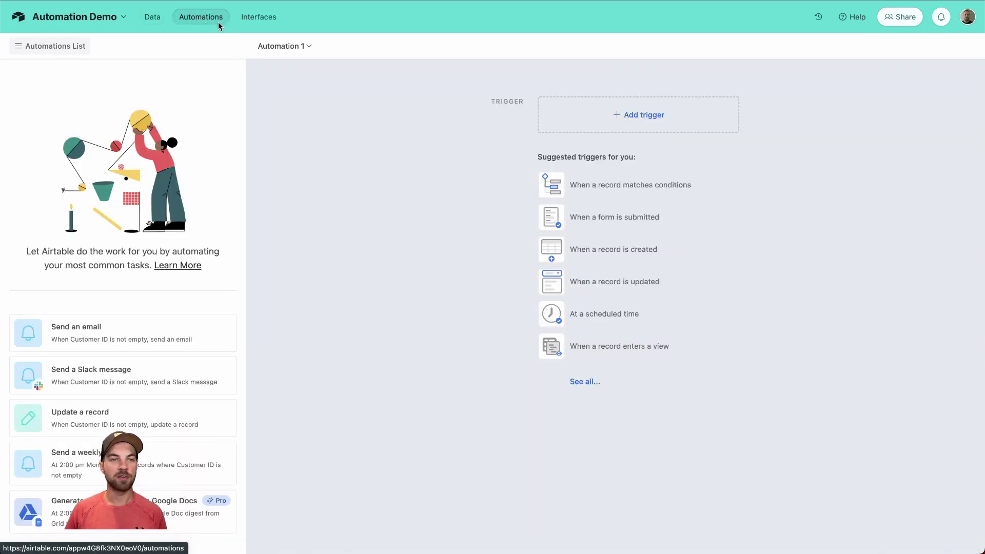
{"action": "left_click", "coordinate": [645, 115]}
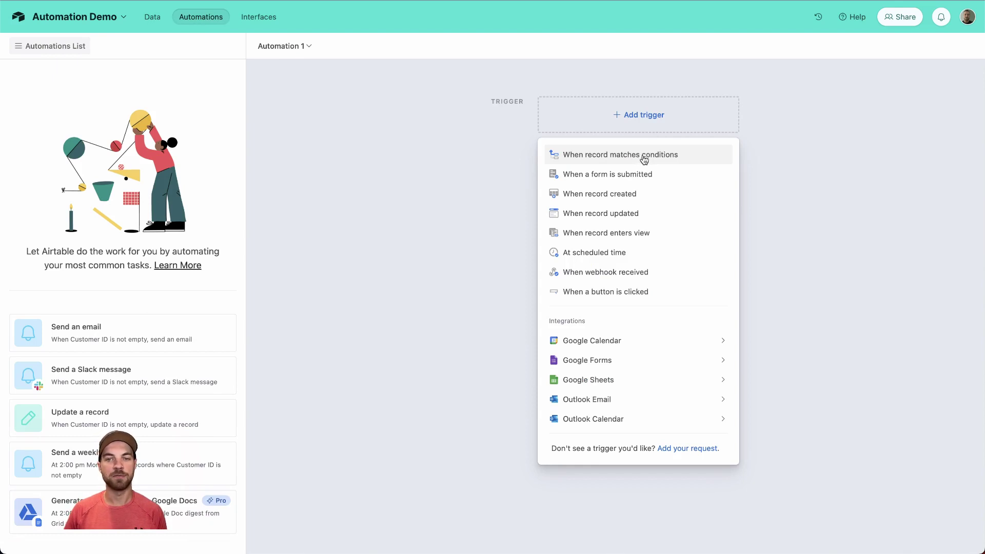
{"action": "left_click", "coordinate": [643, 158]}
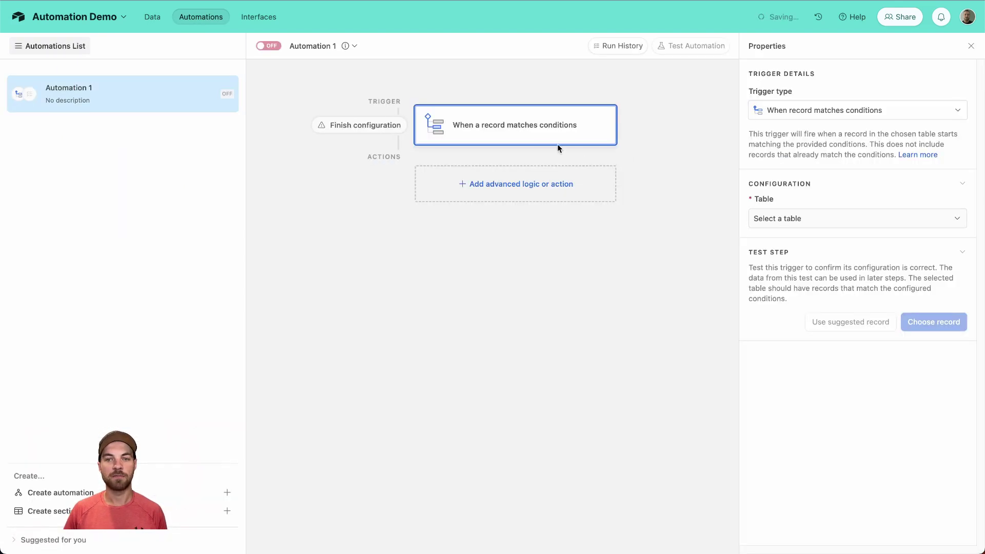
{"action": "left_click", "coordinate": [799, 221]}
{"action": "left_click", "coordinate": [784, 259]}
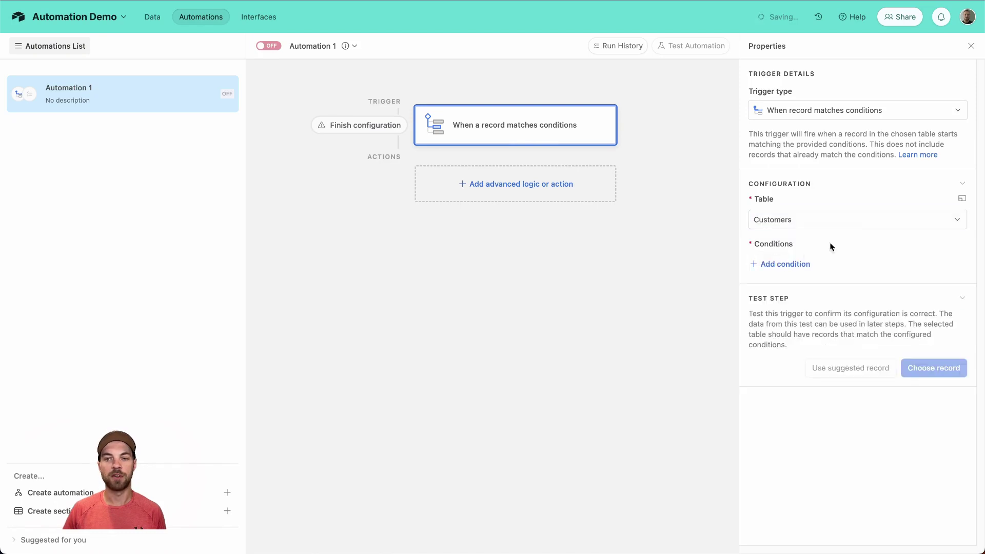
Step: Add the condition Email is empty and test the trigger with the matching customer record
{"action": "left_click", "coordinate": [785, 264]}
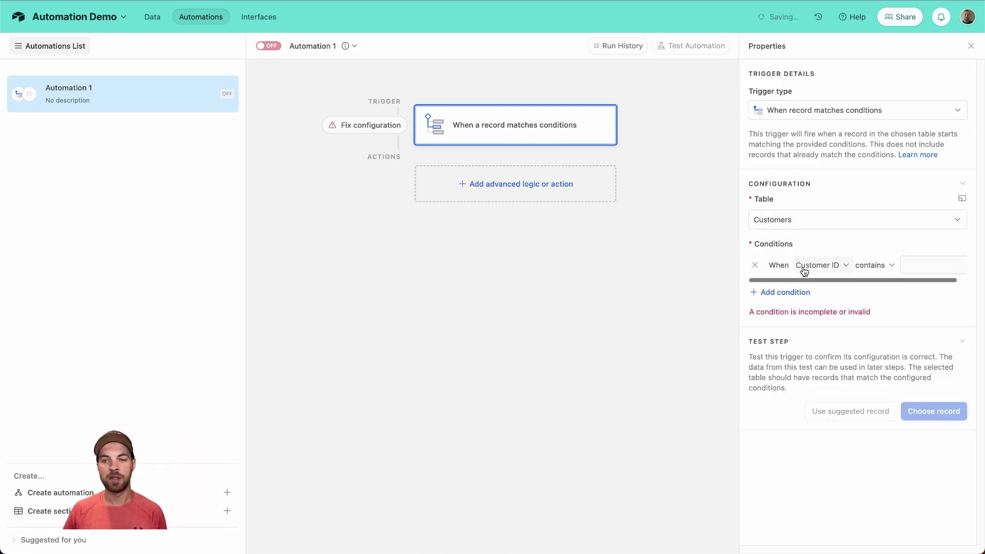
{"action": "left_click", "coordinate": [833, 265]}
{"action": "left_click", "coordinate": [830, 341]}
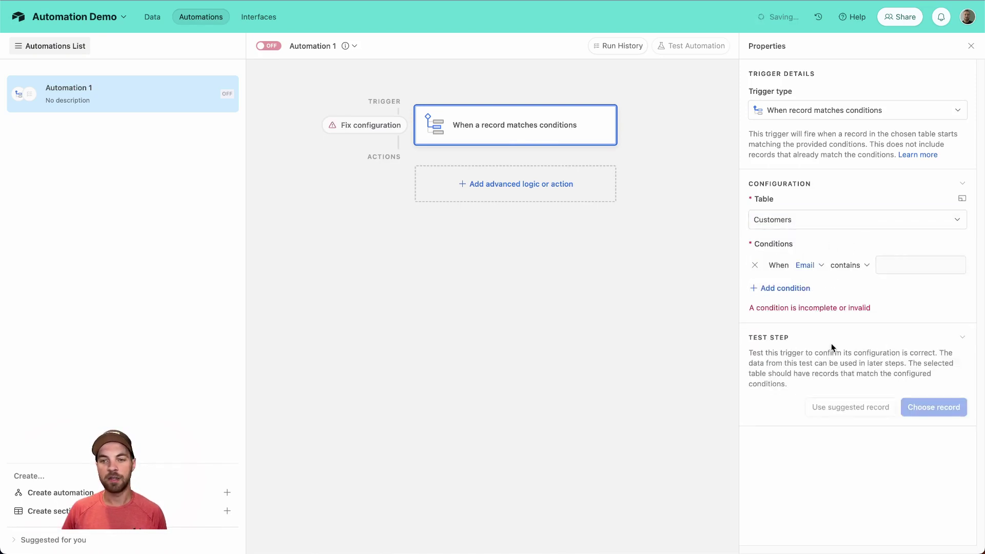
{"action": "left_click", "coordinate": [860, 266]}
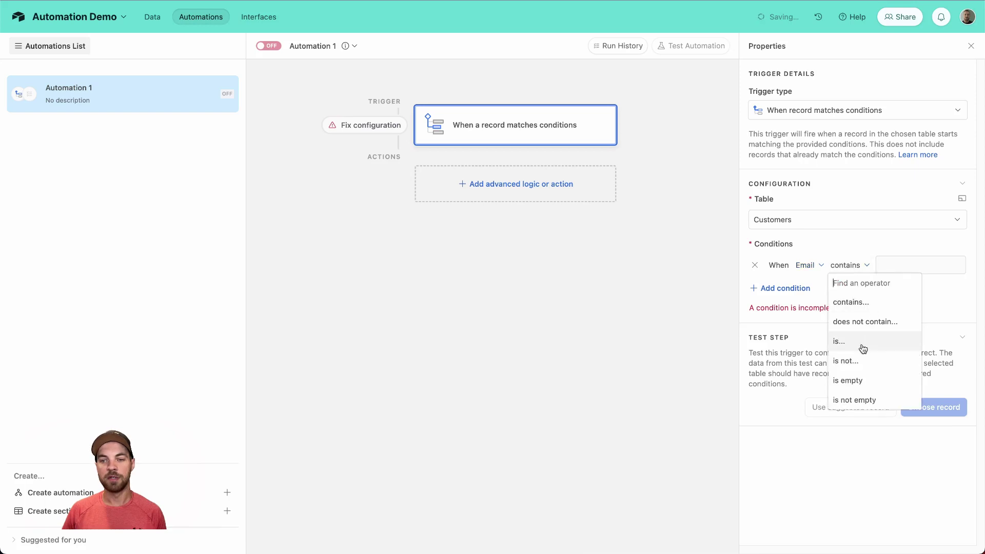
{"action": "left_click", "coordinate": [873, 382]}
{"action": "left_click", "coordinate": [927, 398]}
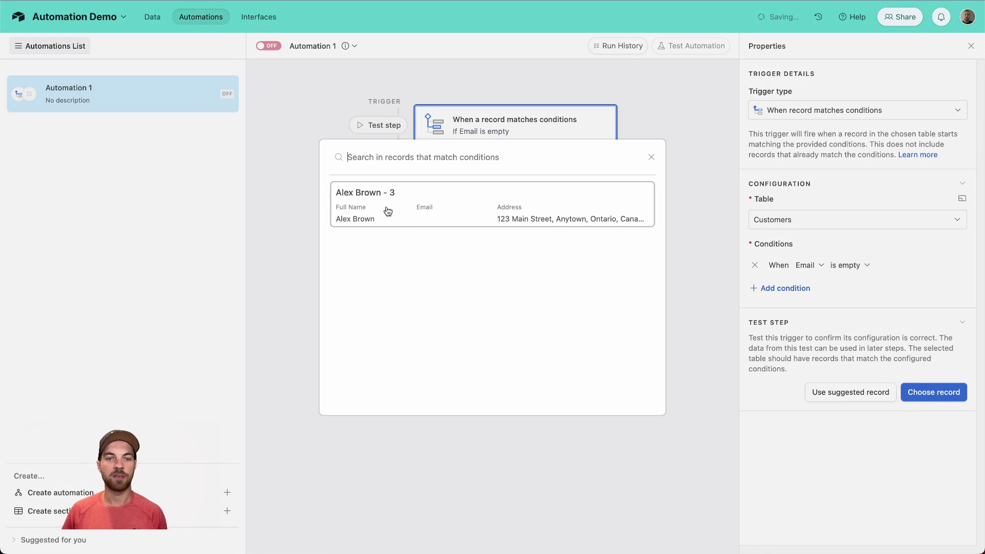
{"action": "left_click", "coordinate": [384, 205]}
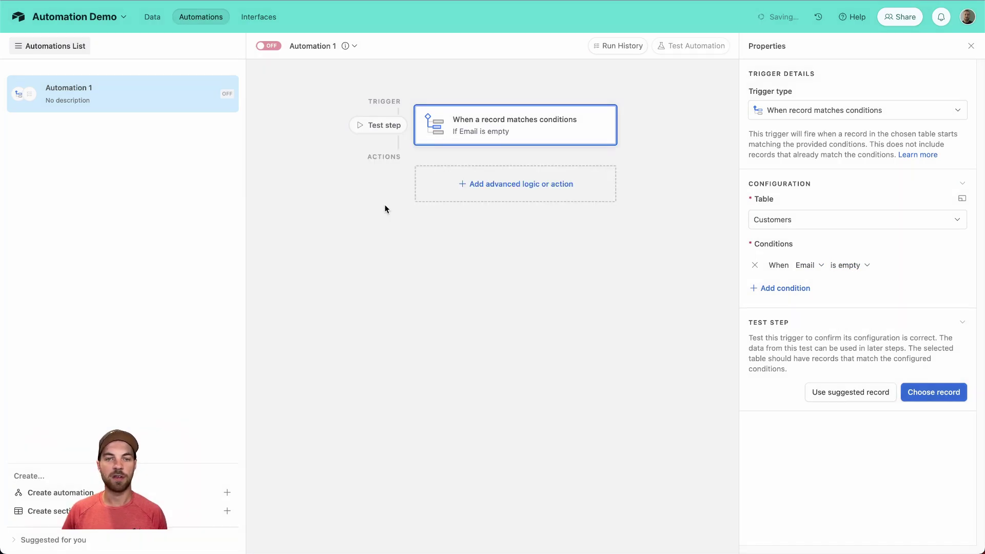
Step: Add a Send email action addressed to the stakeholder's email address
{"action": "left_click", "coordinate": [511, 185]}
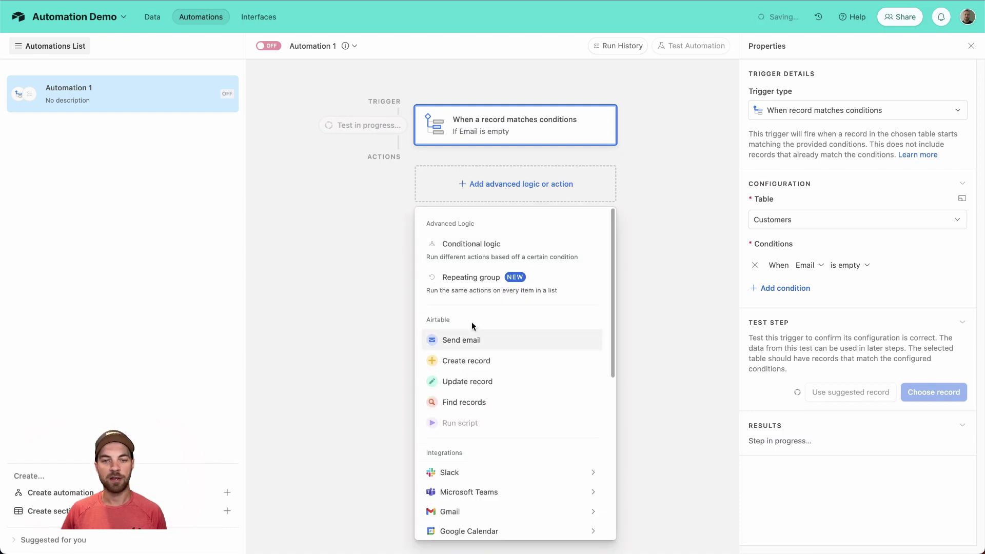
{"action": "scroll", "coordinate": [472, 328], "scroll_direction": "down", "scroll_amount": 3}
{"action": "left_click", "coordinate": [461, 216]}
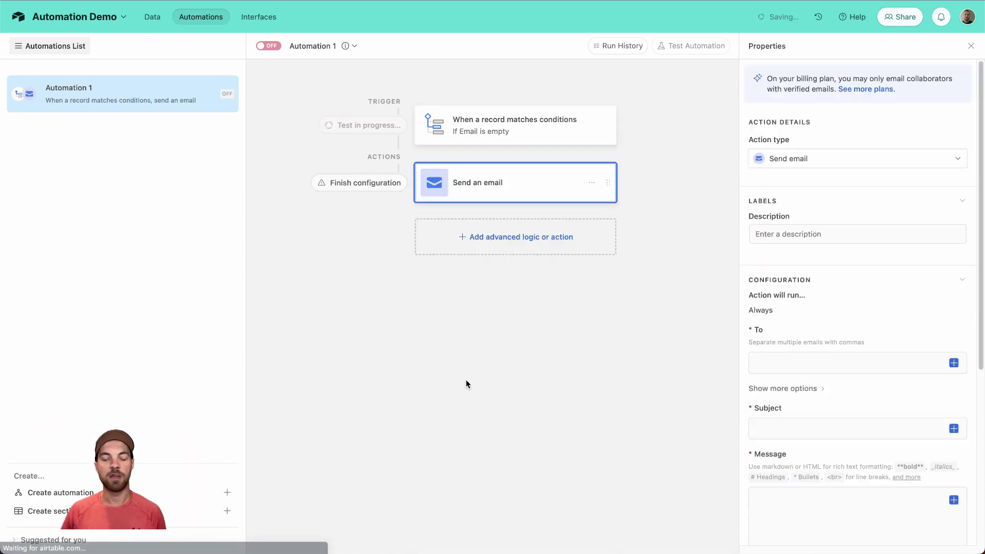
{"action": "left_click", "coordinate": [824, 351]}
{"action": "scroll", "coordinate": [815, 341], "scroll_direction": "down", "scroll_amount": 1}
{"action": "left_click", "coordinate": [811, 333]}
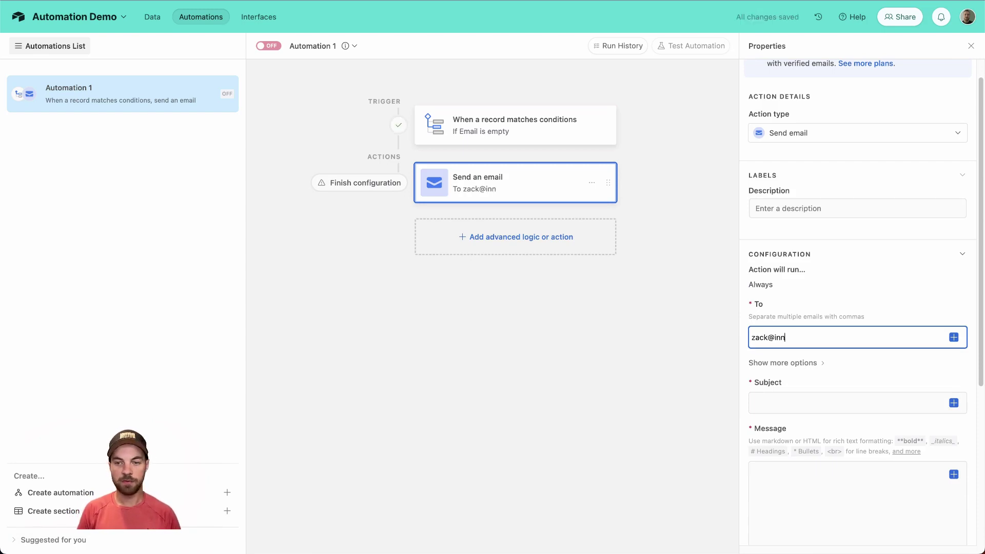
Step: Set the subject 'Customer email empty' plus Full Name, and write the customer-missing-email message
{"action": "left_click", "coordinate": [841, 402]}
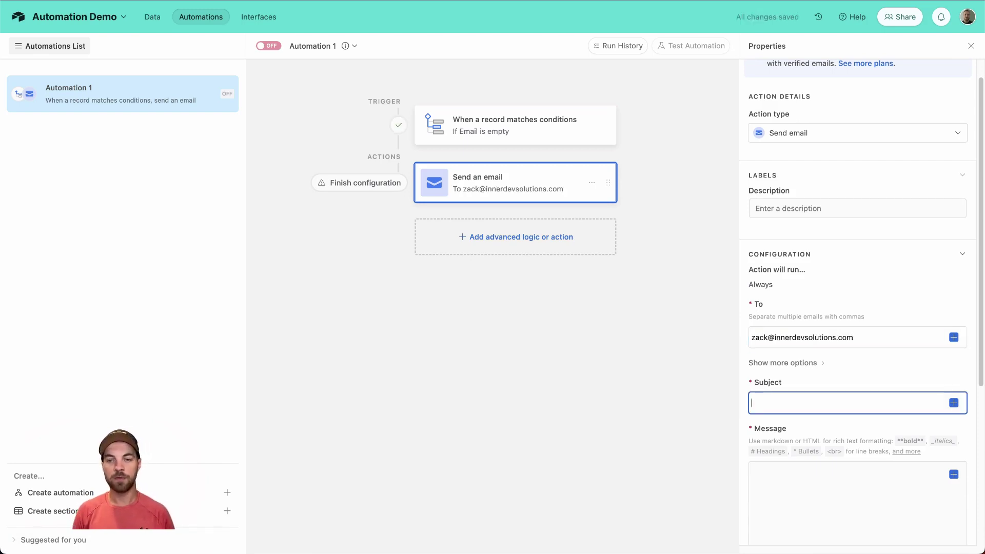
{"action": "type", "text": "Customer email empty -"}
{"action": "left_click", "coordinate": [954, 402]}
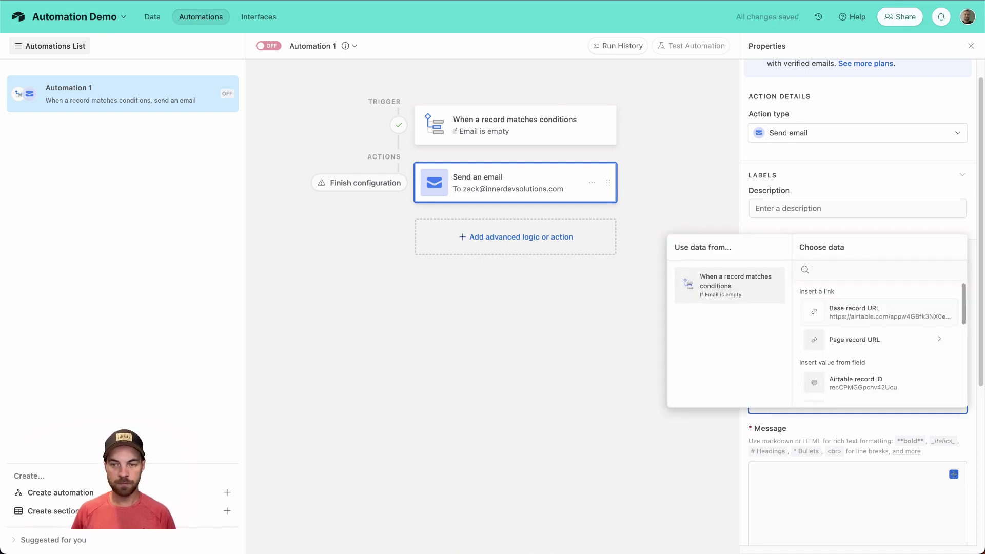
{"action": "type", "text": "name"}
{"action": "left_click", "coordinate": [880, 306]}
{"action": "scroll", "coordinate": [846, 415], "scroll_direction": "down", "scroll_amount": 2}
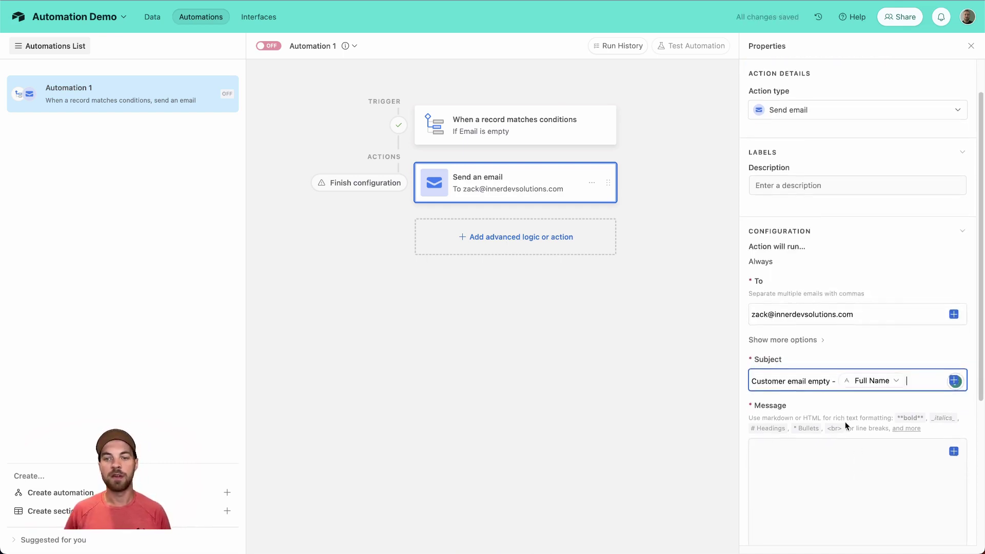
{"action": "left_click", "coordinate": [820, 431]}
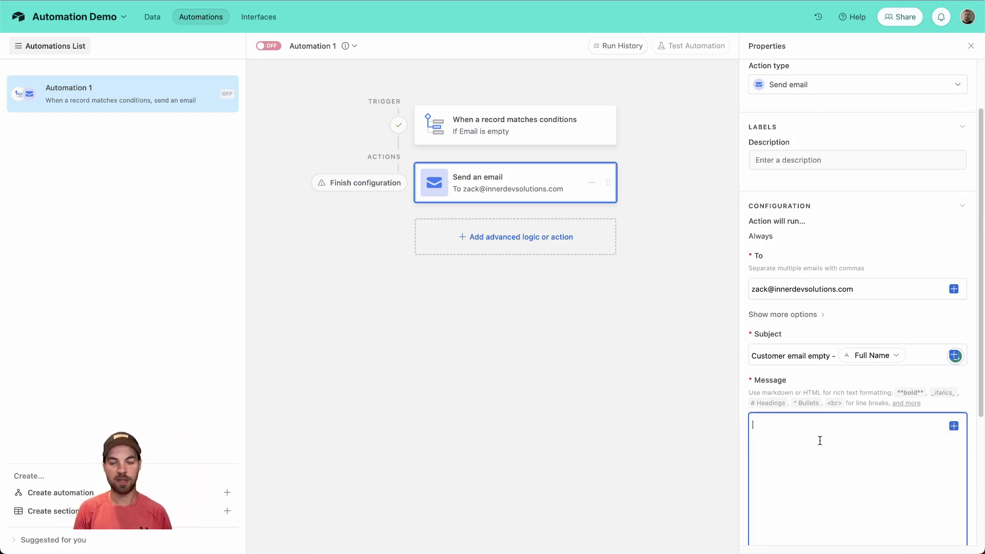
{"action": "type", "text": "Here is a customer that do"}
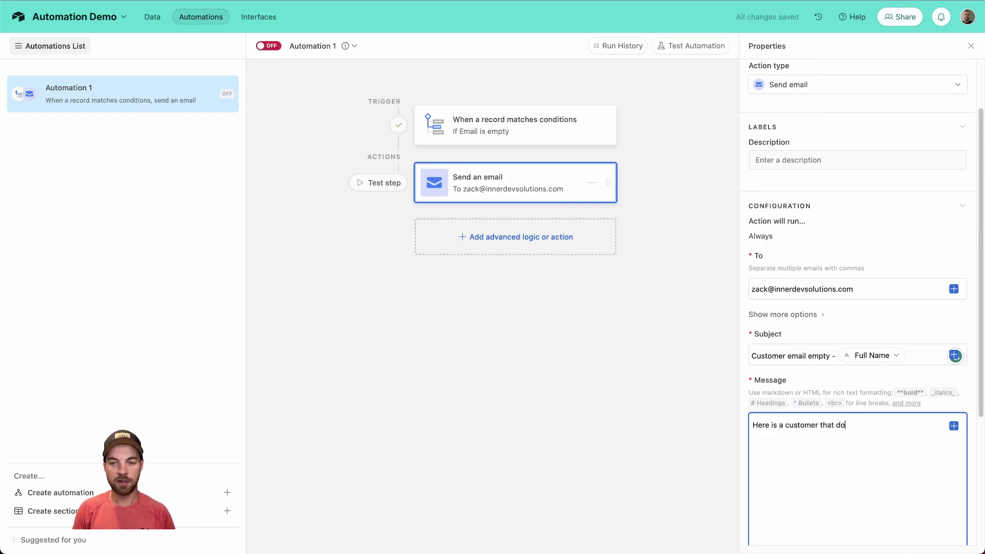
{"action": "type", "text": "es not have an emai"}
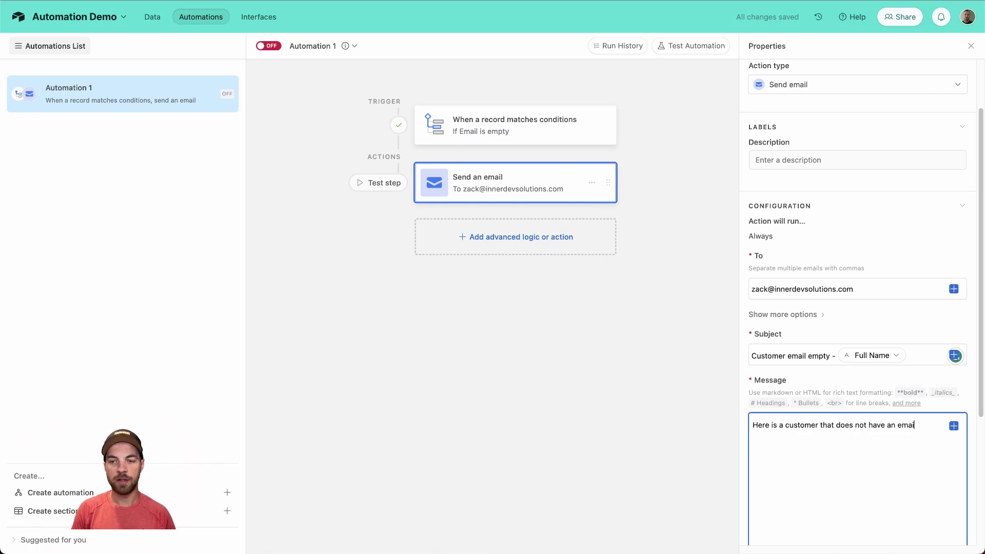
{"action": "type", "text": "l address enter"}
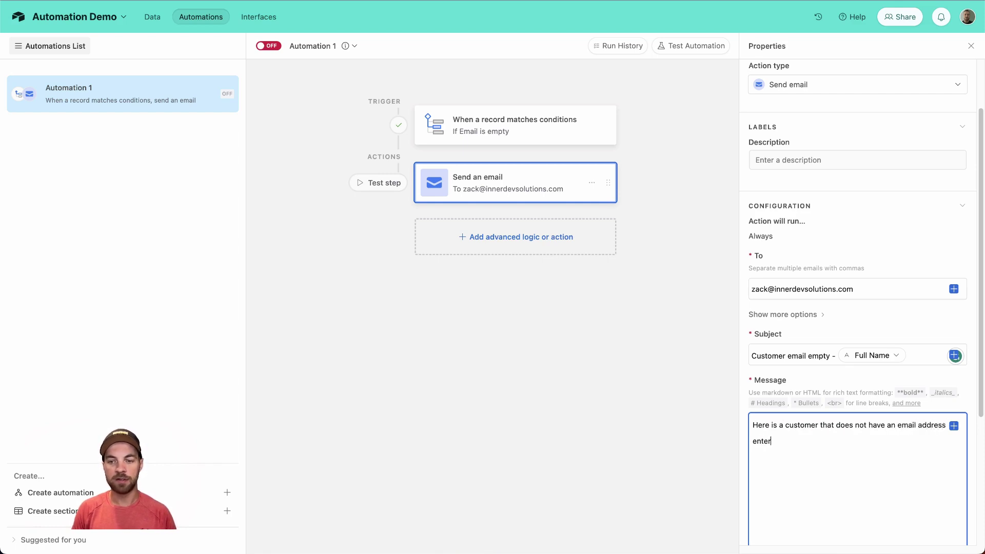
{"action": "type", "text": "ed."}
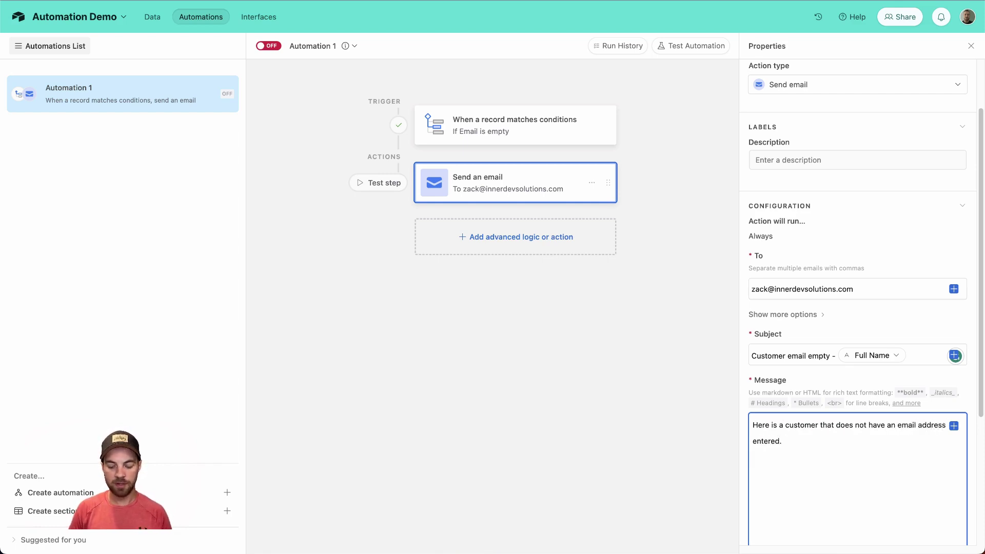
Step: Insert the Customers page record URL into the email message
{"action": "left_click", "coordinate": [955, 355]}
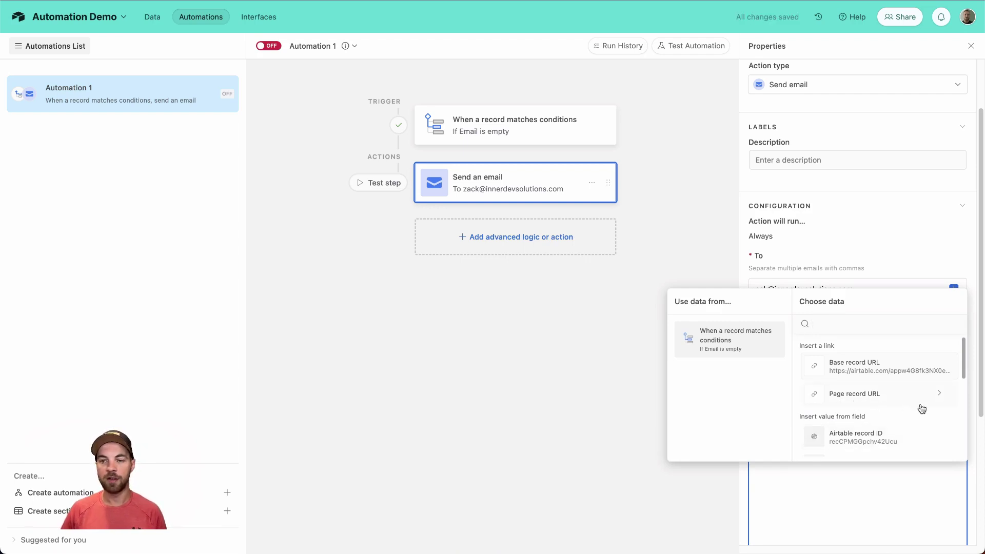
{"action": "left_click", "coordinate": [941, 398]}
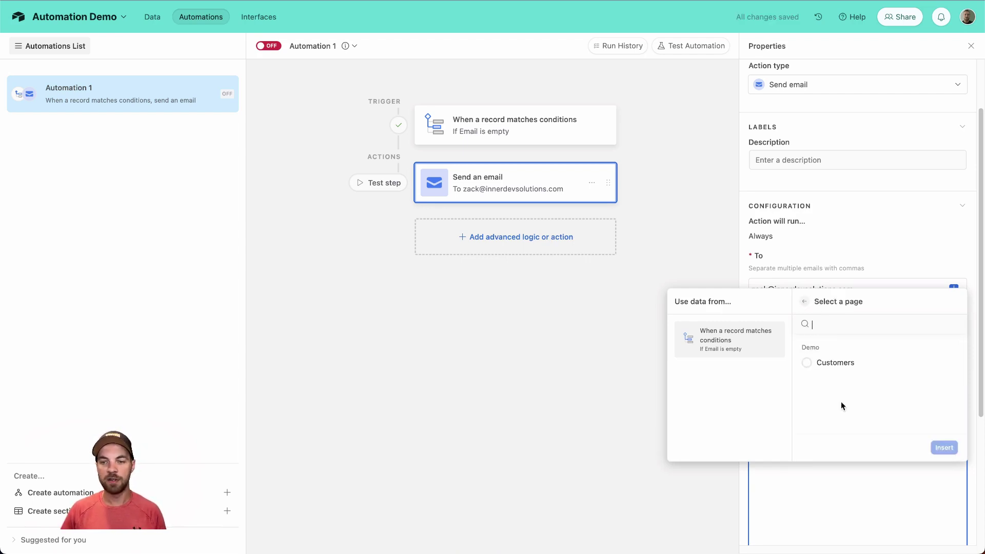
{"action": "left_click", "coordinate": [810, 364]}
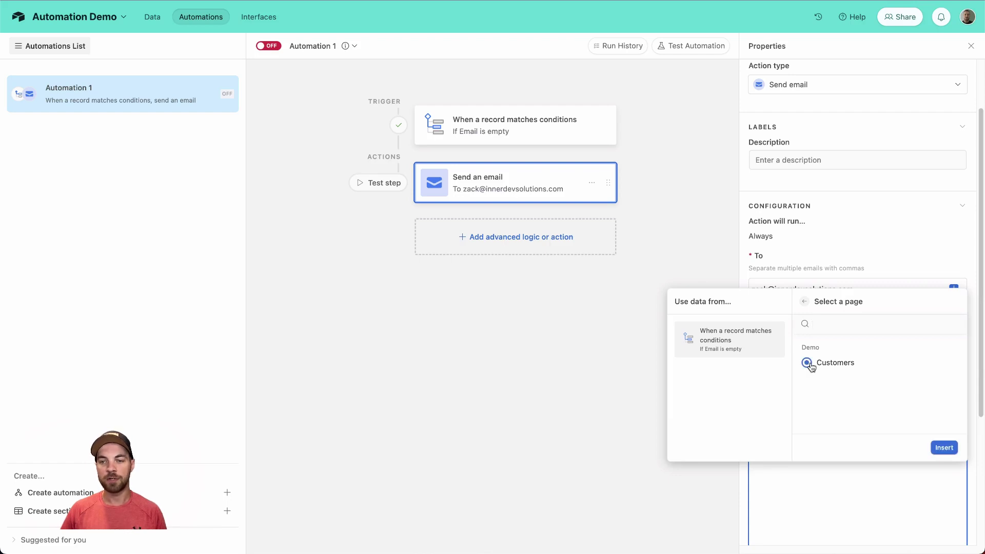
{"action": "left_click", "coordinate": [942, 448]}
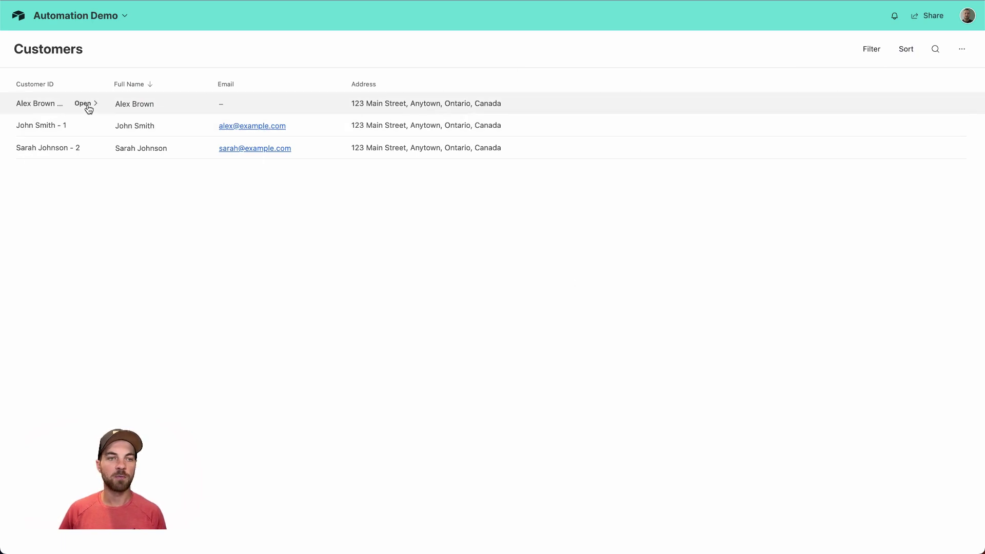
Step: Open the customer record lacking an email, look over its details, and close it
{"action": "left_click", "coordinate": [88, 108]}
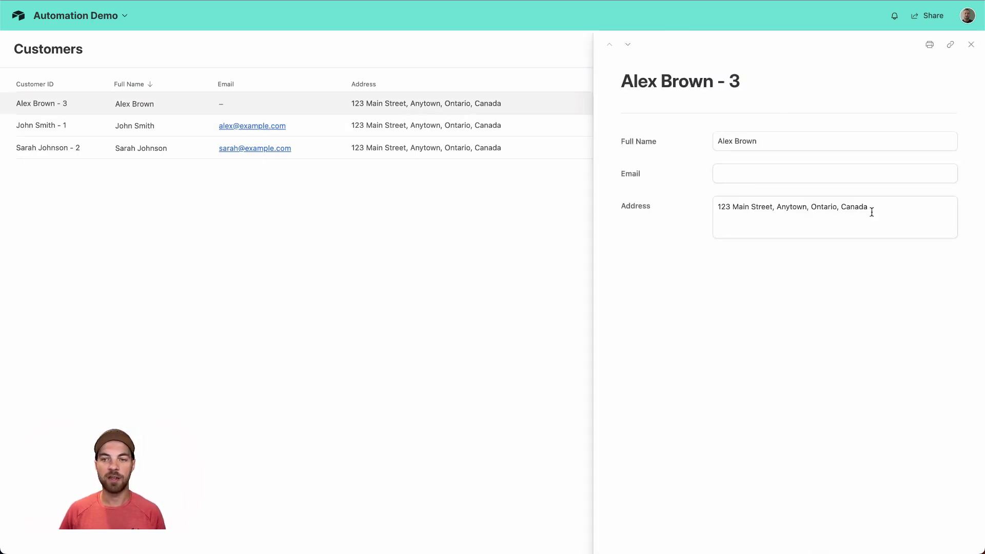
{"action": "left_click_drag", "start_coordinate": [880, 213], "coordinate": [760, 194]}
{"action": "left_click", "coordinate": [493, 185]}
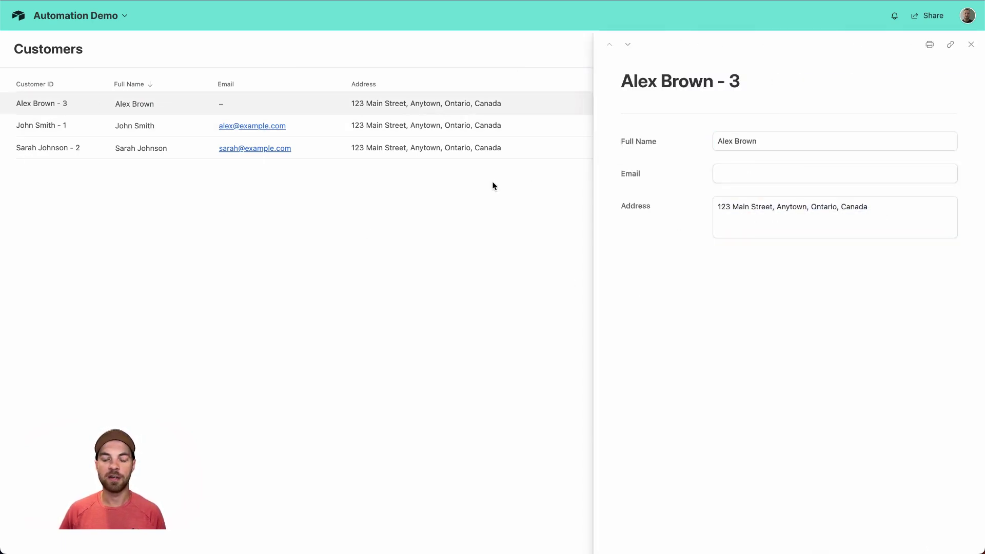
{"action": "left_click", "coordinate": [973, 47]}
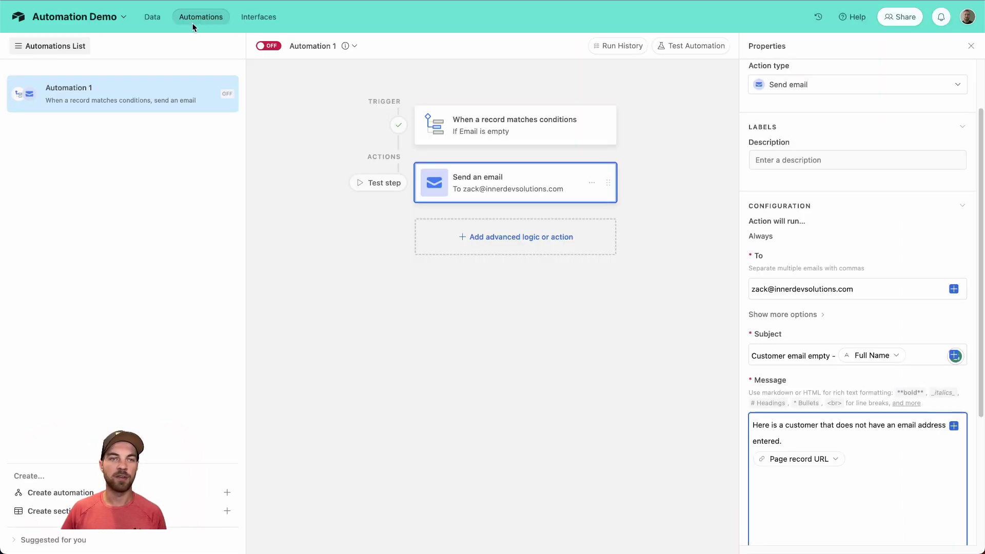
Step: Back in the automation editor, generate a test preview of the Send email step
{"action": "left_click", "coordinate": [152, 17]}
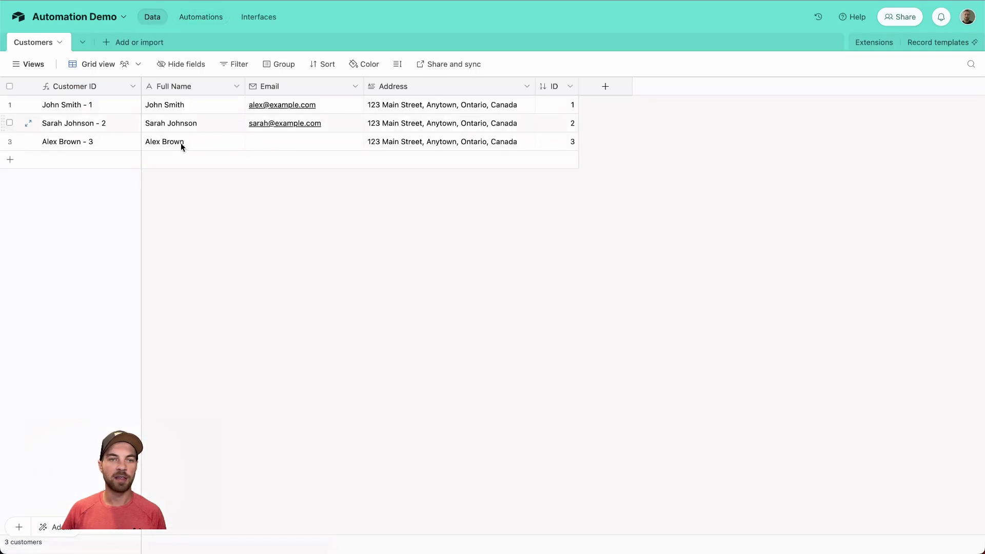
{"action": "left_click", "coordinate": [201, 18]}
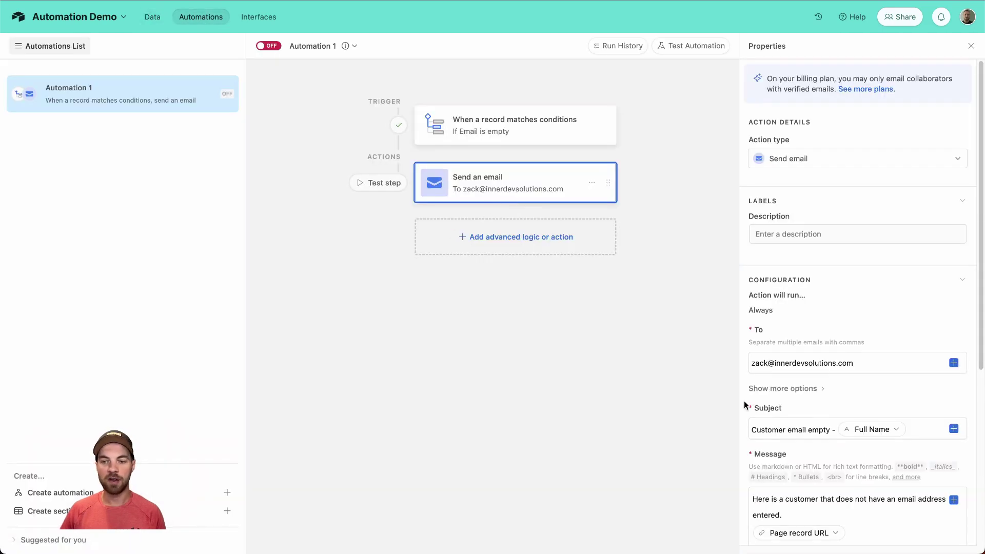
{"action": "scroll", "coordinate": [814, 419], "scroll_direction": "down", "scroll_amount": 5}
{"action": "left_click", "coordinate": [860, 341]}
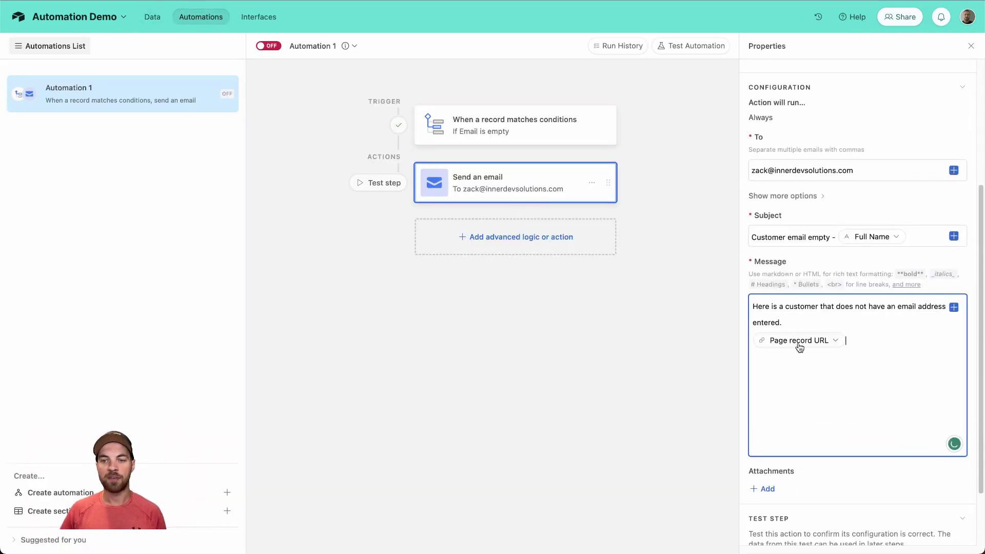
{"action": "scroll", "coordinate": [851, 412], "scroll_direction": "down", "scroll_amount": 2}
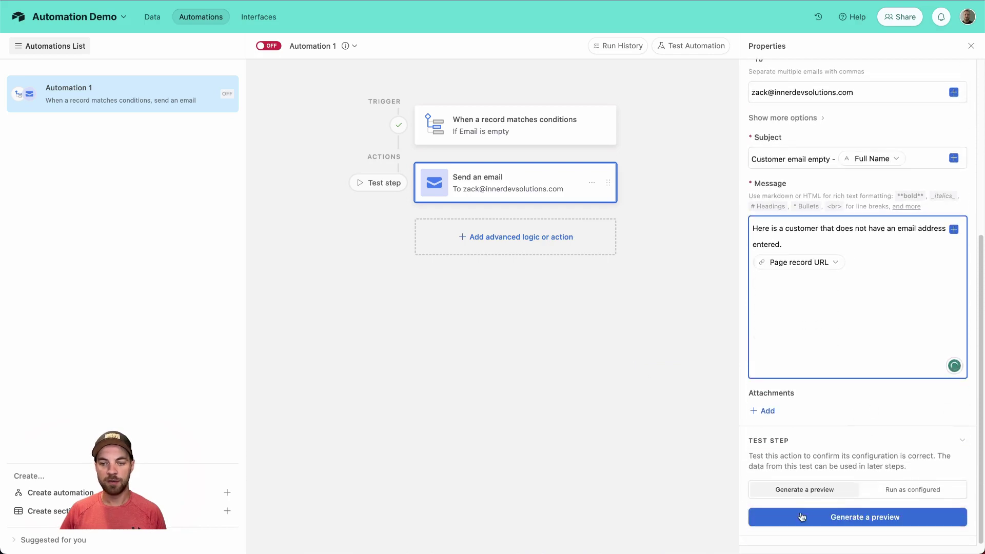
{"action": "left_click", "coordinate": [815, 489]}
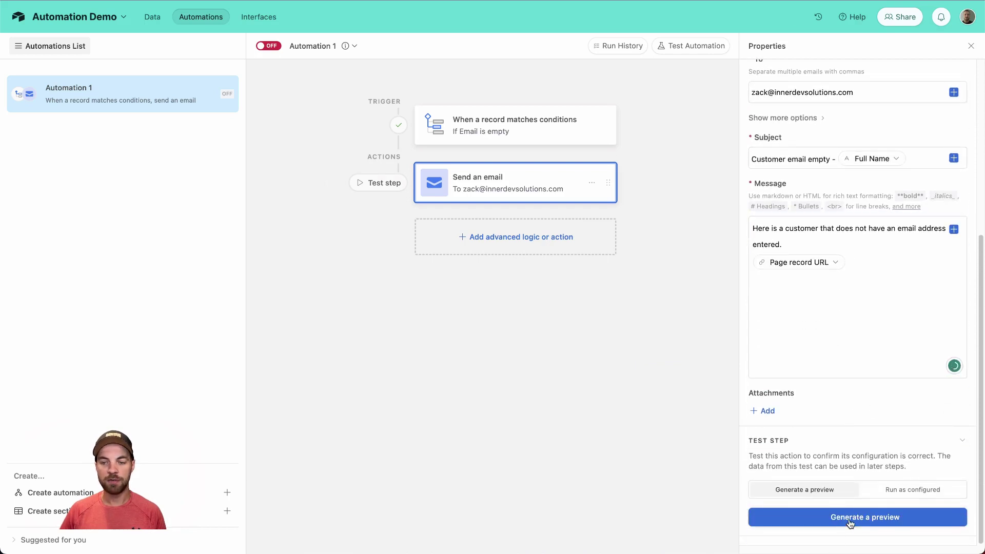
{"action": "left_click", "coordinate": [848, 518]}
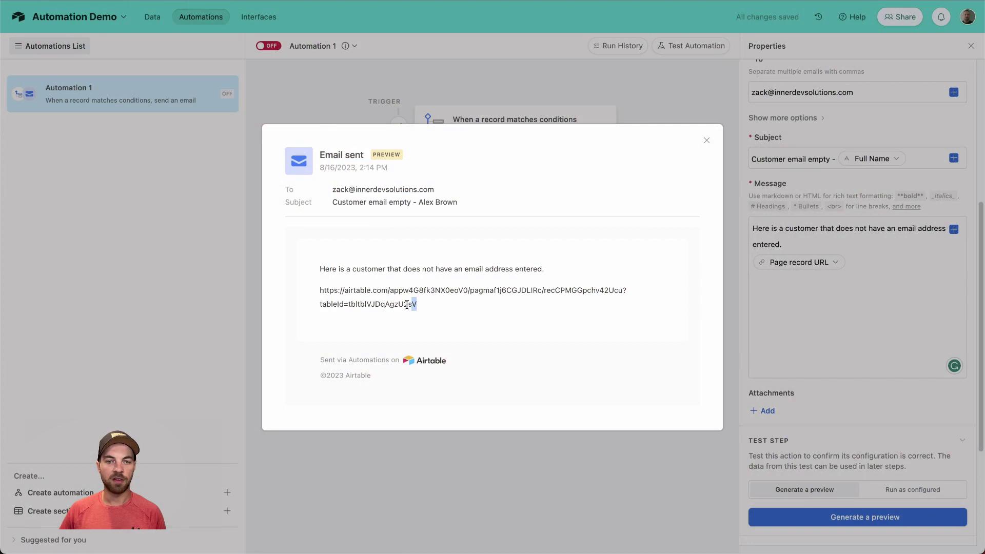
Step: Open the record URL from the email preview to reach the customer's page
{"action": "left_click_drag", "start_coordinate": [406, 305], "coordinate": [317, 288]}
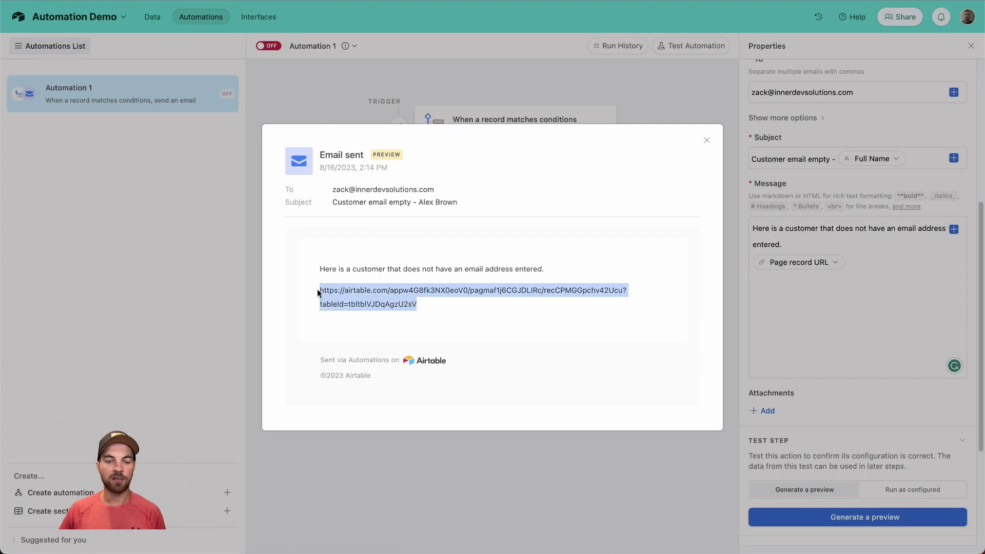
{"action": "right_click", "coordinate": [371, 298]}
{"action": "left_click", "coordinate": [395, 345]}
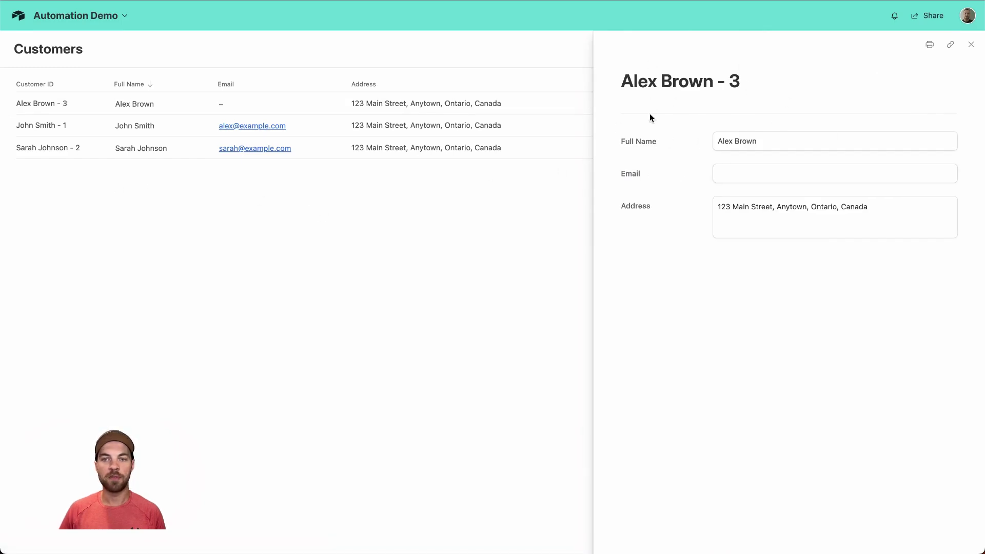
Step: Enter the customer's email address in the empty Email field and save it
{"action": "left_click", "coordinate": [741, 175]}
{"action": "type", "text": "alex@example.com"}
{"action": "left_click", "coordinate": [694, 284]}
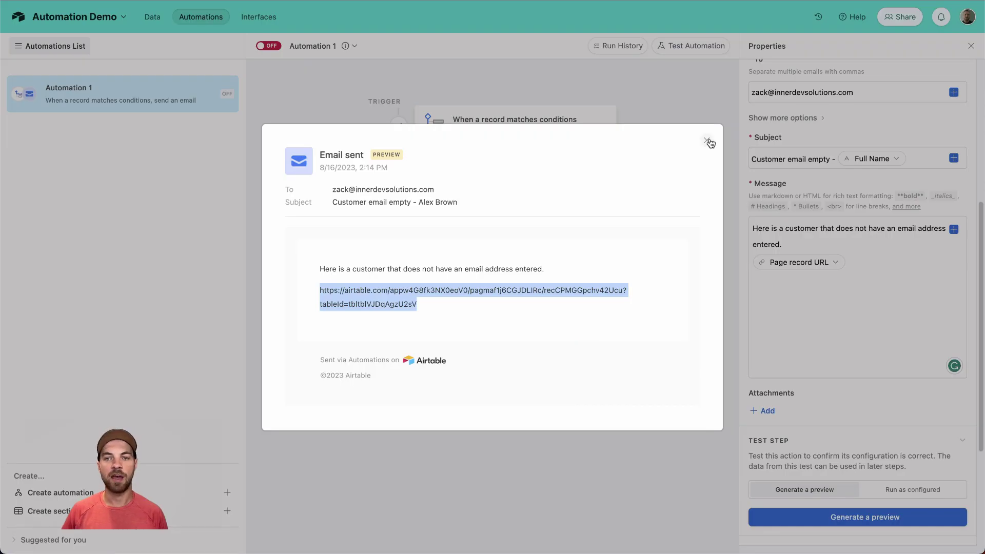
Step: Dismiss the Email sent preview dialog to reveal the automation's trigger and action
{"action": "left_click", "coordinate": [708, 141]}
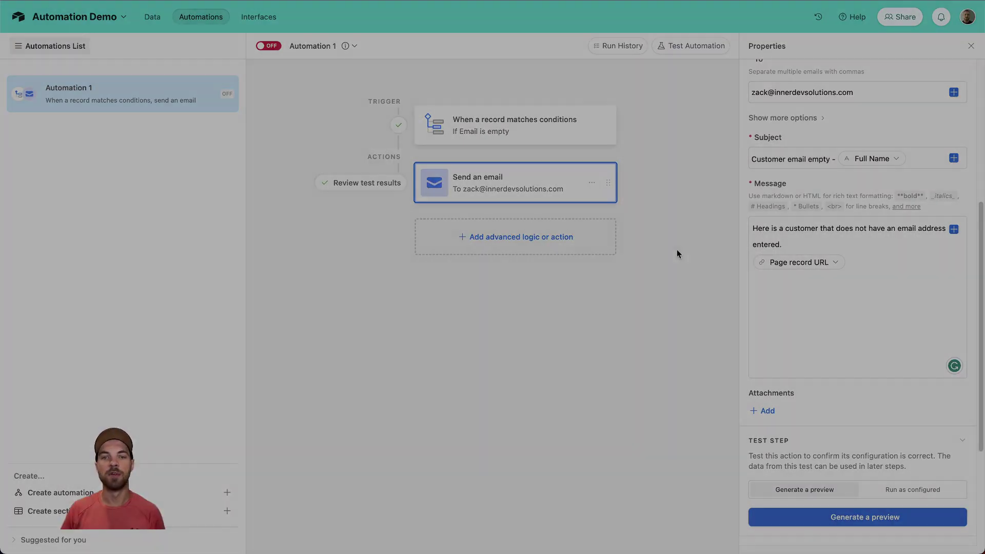